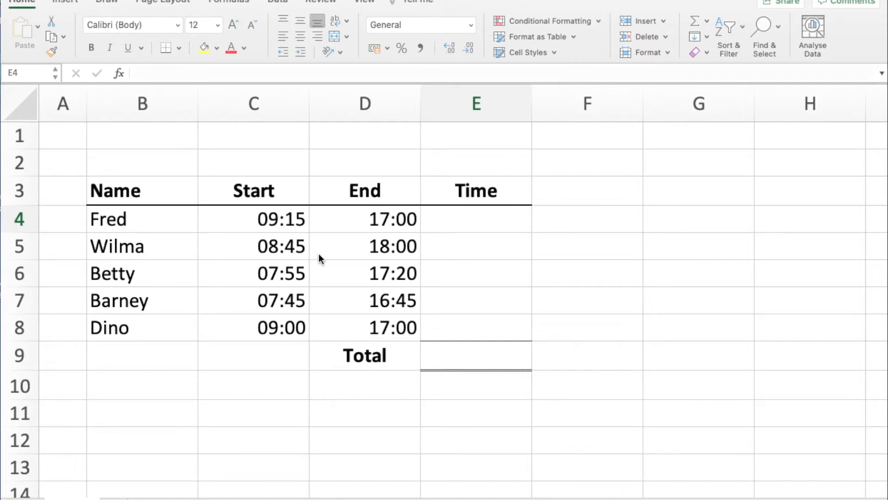
- Examine the timesheet's names, the Start and End times, and the empty Time and Total cells
{"action": "double_click", "coordinate": [149, 221]}
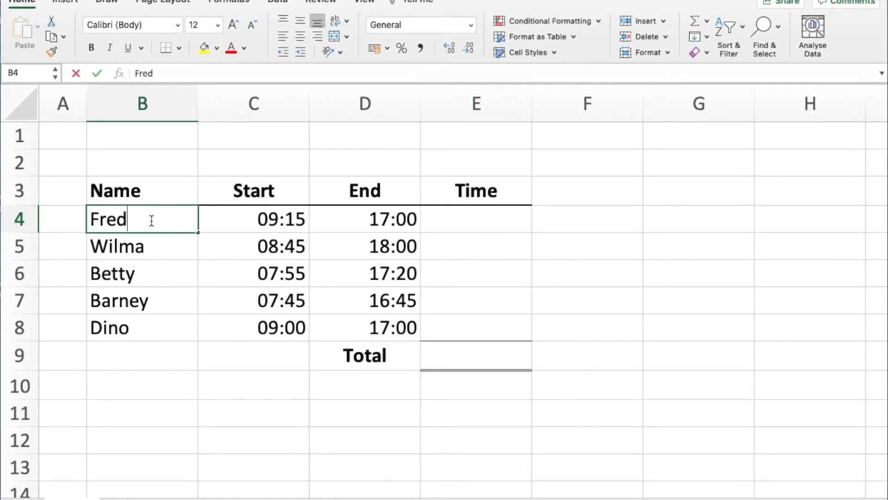
{"action": "left_click", "coordinate": [164, 241]}
{"action": "left_click_drag", "start_coordinate": [158, 224], "coordinate": [162, 326]}
{"action": "left_click_drag", "start_coordinate": [276, 222], "coordinate": [320, 319]}
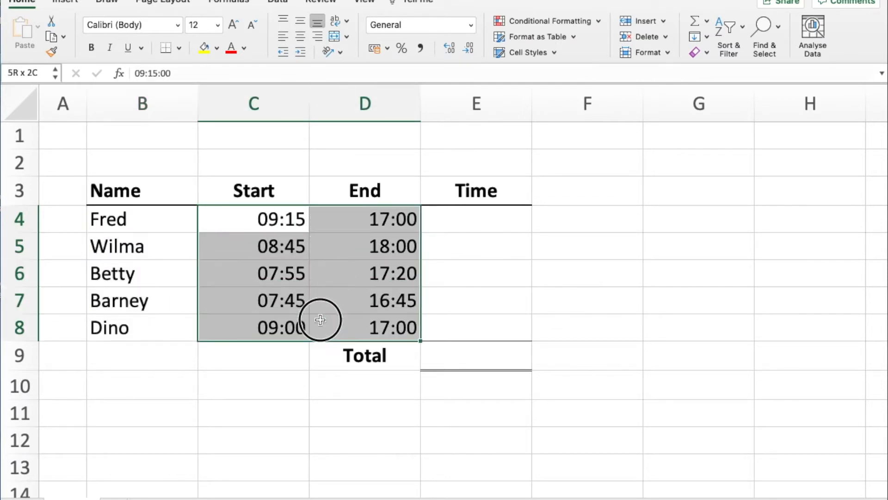
{"action": "left_click", "coordinate": [463, 222]}
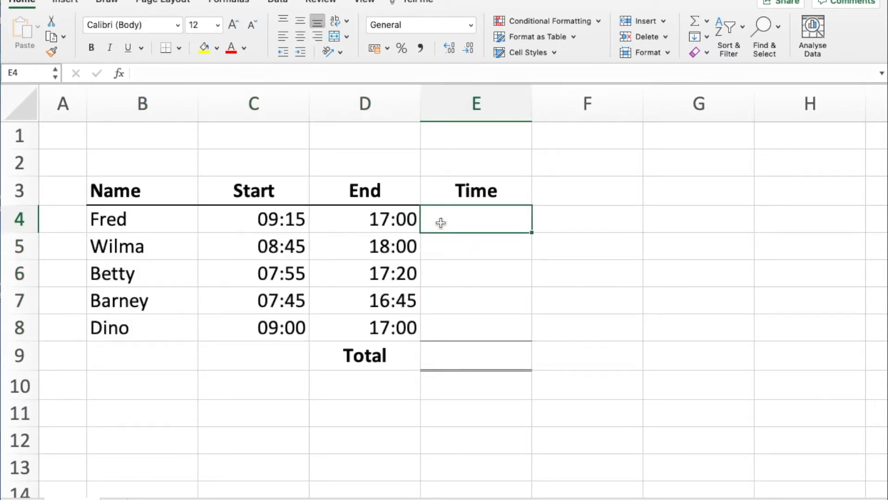
{"action": "left_click", "coordinate": [280, 220]}
{"action": "left_click", "coordinate": [364, 221]}
{"action": "left_click", "coordinate": [451, 220]}
{"action": "left_click", "coordinate": [486, 354]}
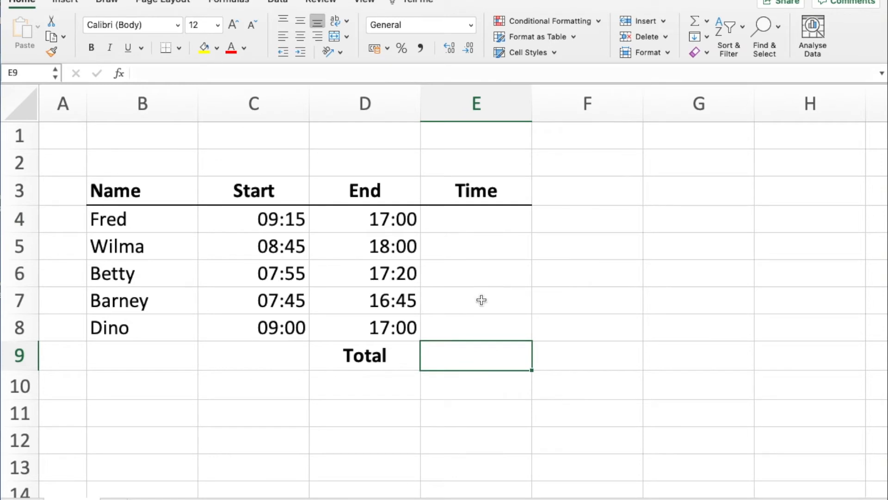
- Calculate the hours worked in E4 with =D4-C4 and fill the formula down to E8
{"action": "left_click", "coordinate": [476, 220]}
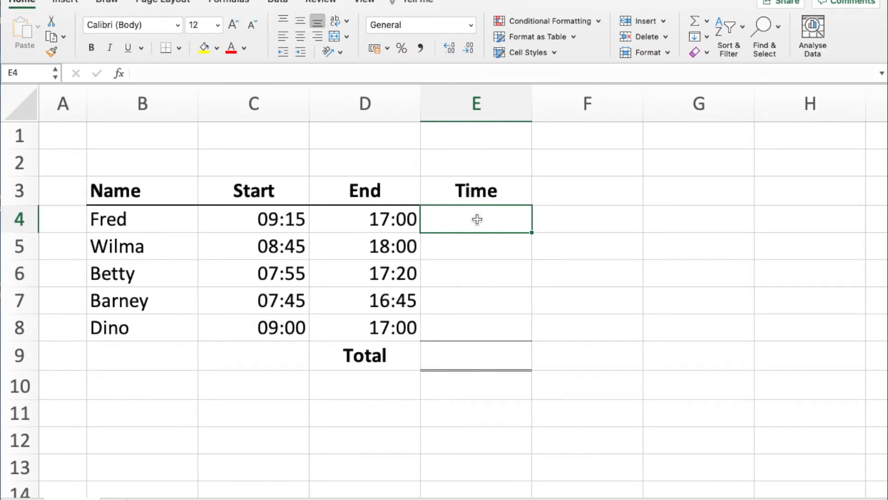
{"action": "type", "text": "="}
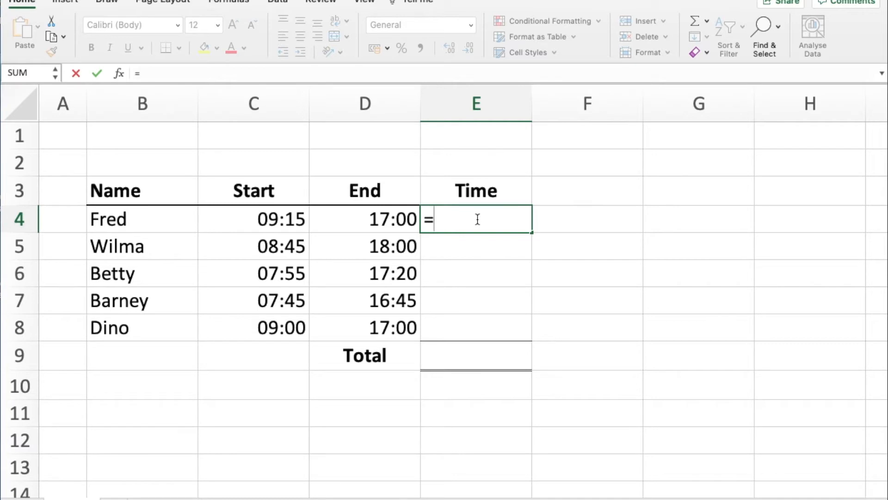
{"action": "left_click", "coordinate": [385, 220]}
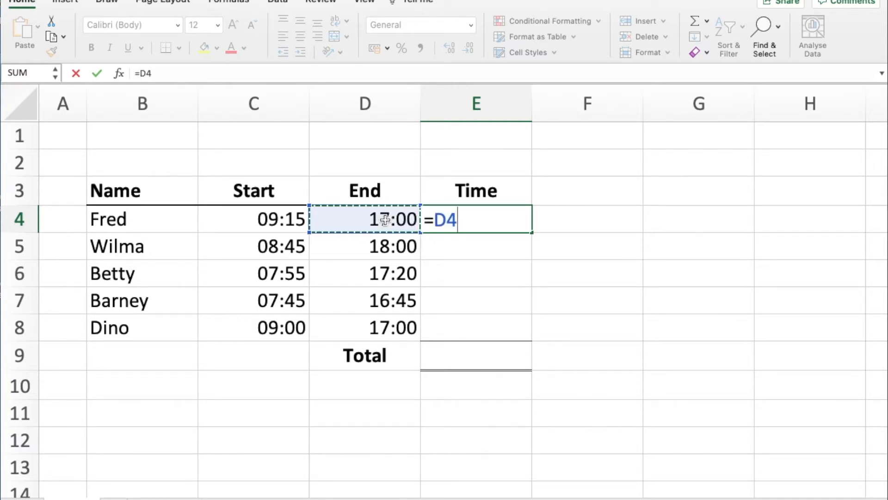
{"action": "type", "text": "-"}
{"action": "left_click", "coordinate": [297, 221]}
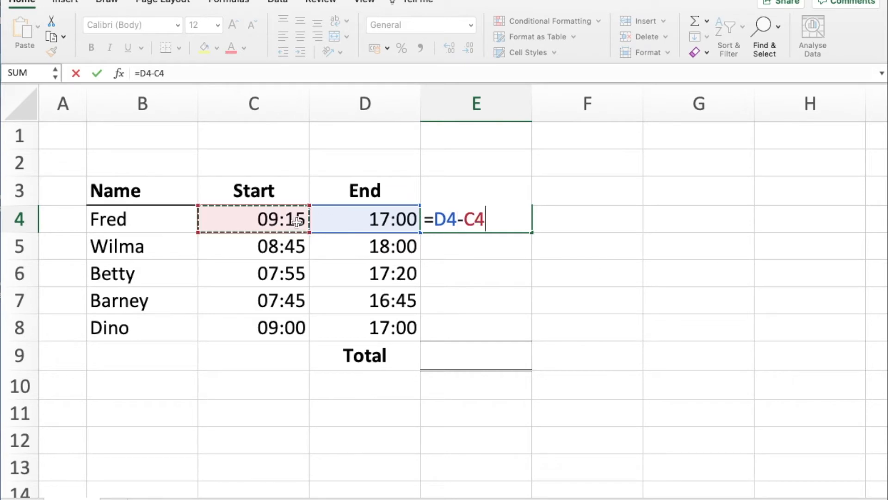
{"action": "key", "text": "Return"}
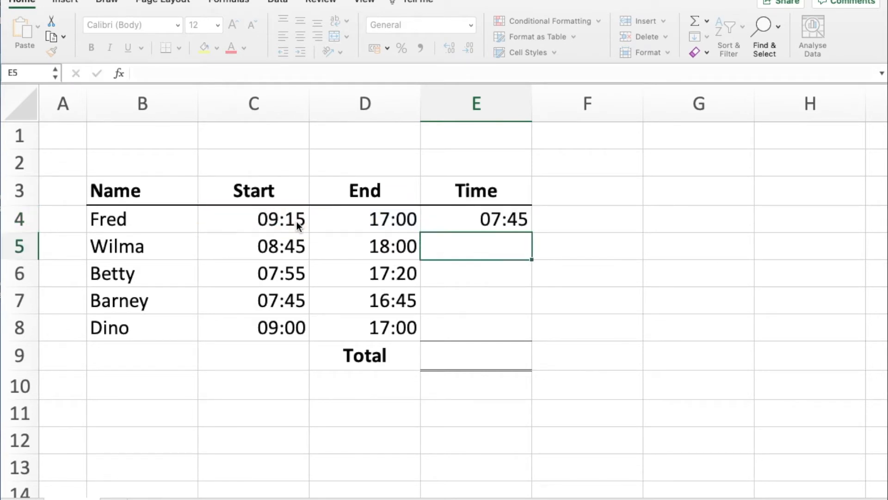
{"action": "left_click", "coordinate": [460, 223]}
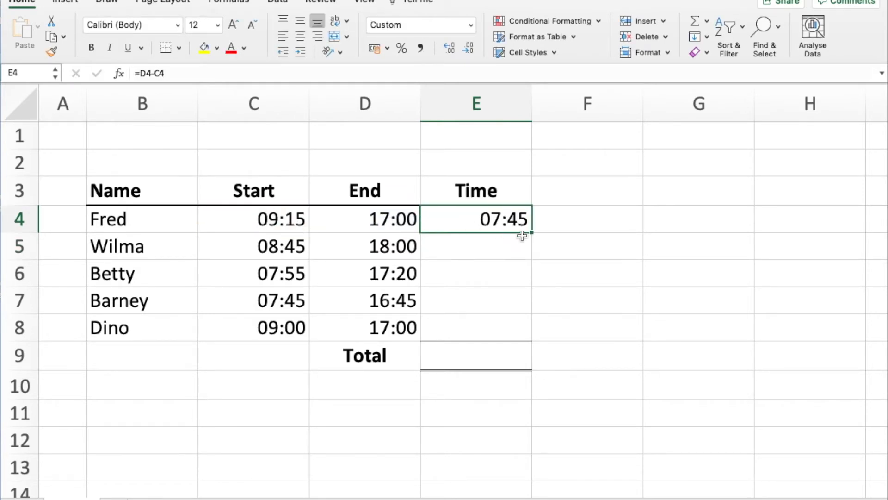
{"action": "left_click_drag", "start_coordinate": [532, 233], "coordinate": [529, 340]}
- Total the Time column in E9 with =SUM(E4:E8)
{"action": "left_click", "coordinate": [502, 359]}
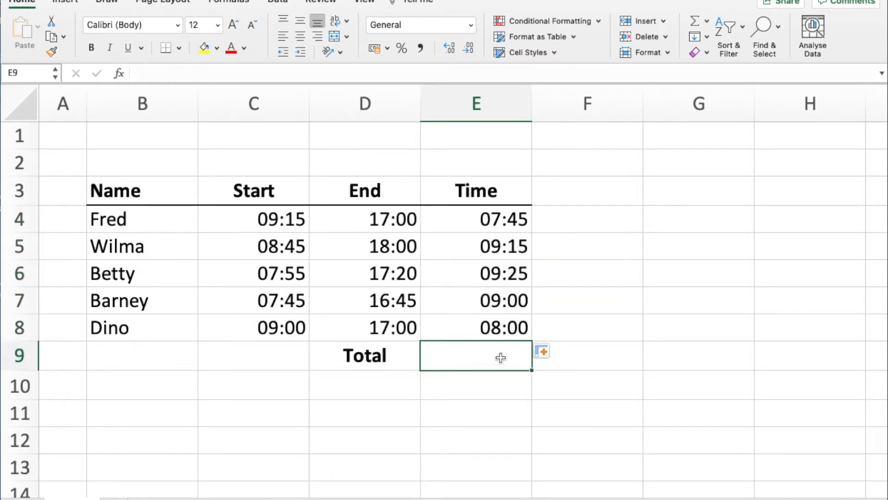
{"action": "left_click", "coordinate": [694, 22]}
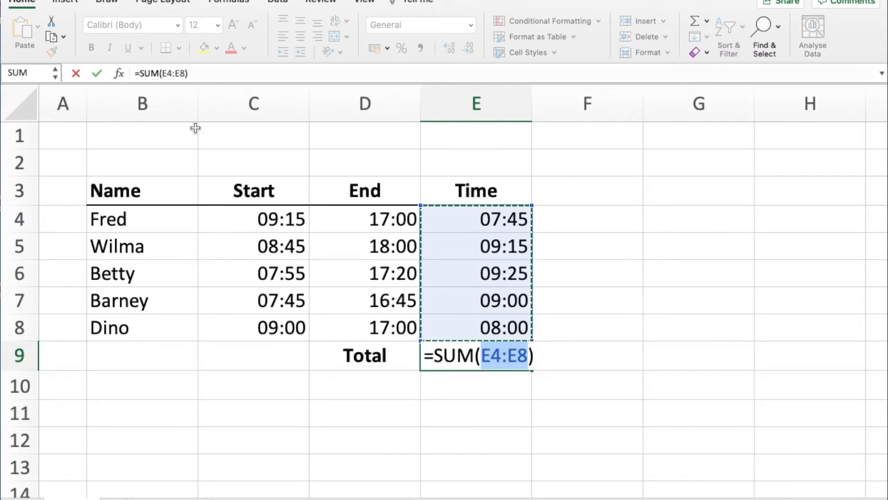
{"action": "left_click", "coordinate": [100, 74]}
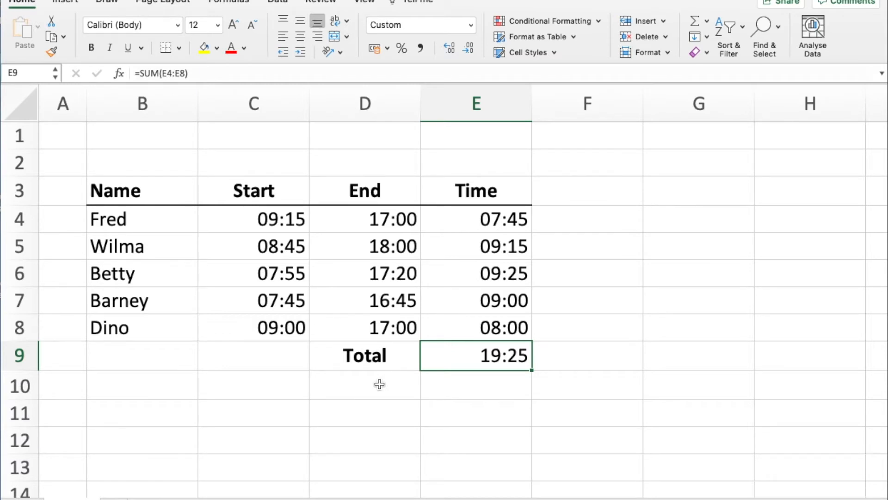
- Check the individual times and inspect the SUM formula in E9 to see which cells it adds
{"action": "left_click_drag", "start_coordinate": [472, 247], "coordinate": [468, 302]}
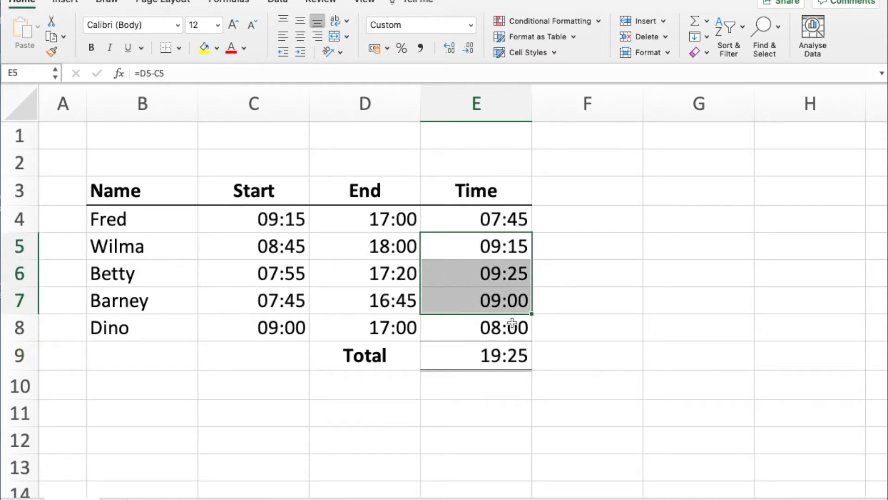
{"action": "left_click", "coordinate": [487, 354]}
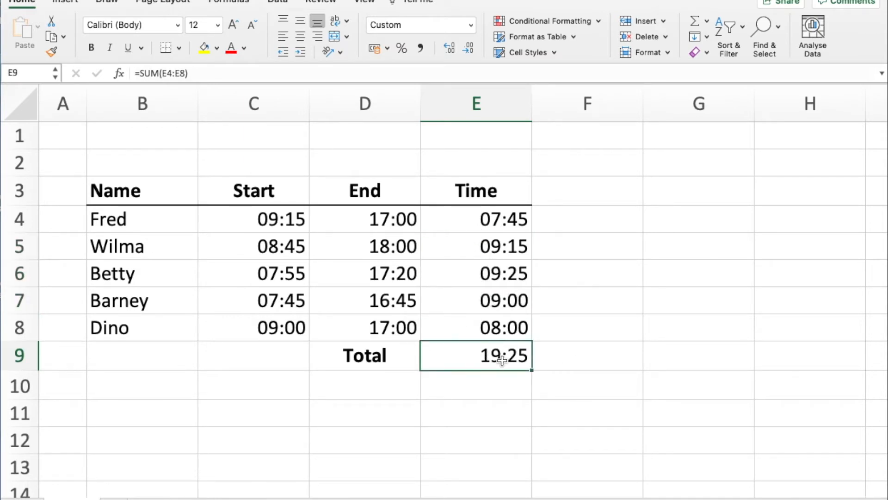
{"action": "double_click", "coordinate": [497, 360]}
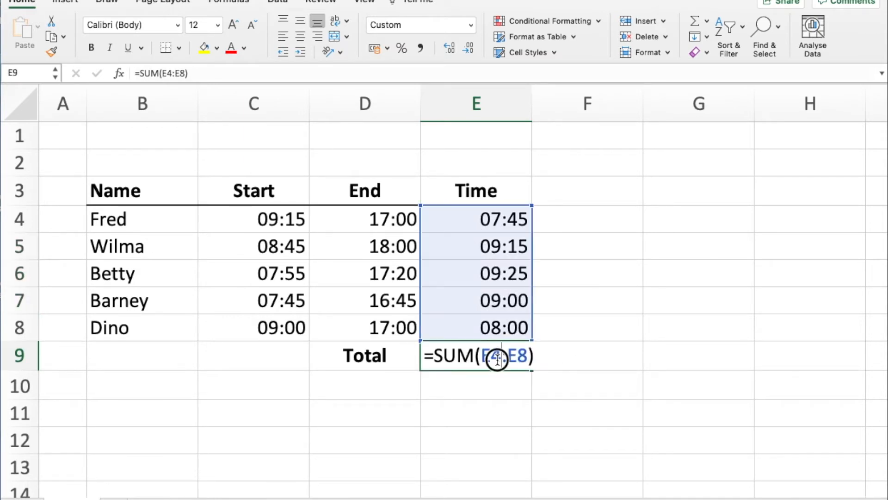
{"action": "left_click", "coordinate": [488, 398]}
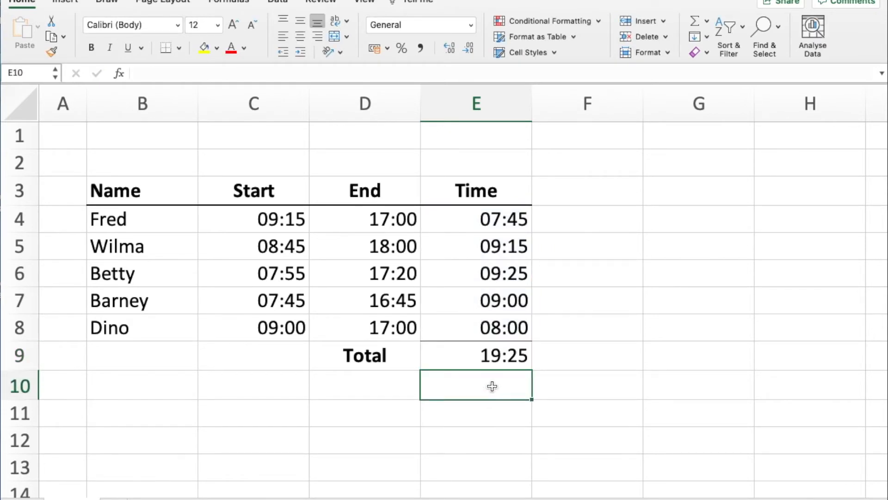
{"action": "left_click", "coordinate": [474, 357]}
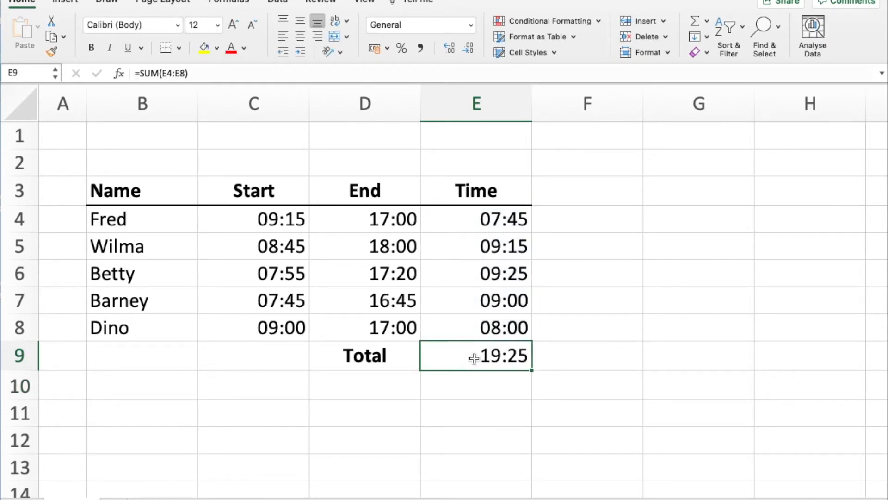
{"action": "double_click", "coordinate": [475, 358]}
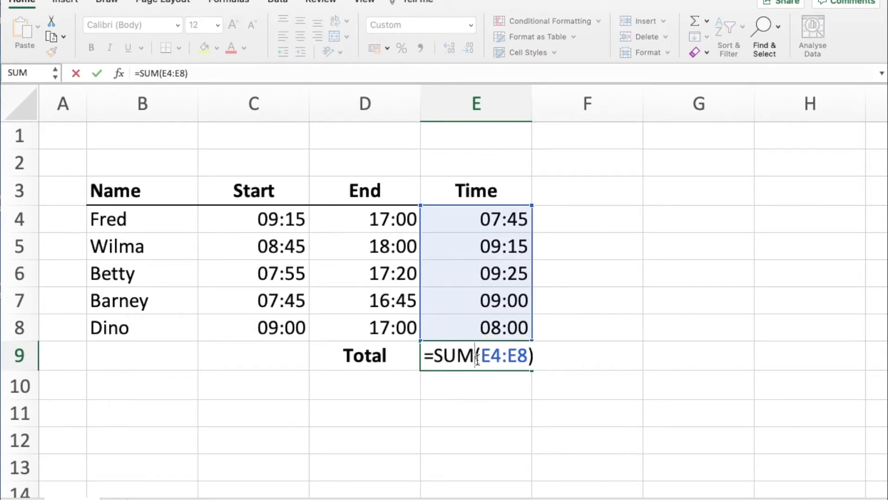
{"action": "left_click", "coordinate": [475, 404]}
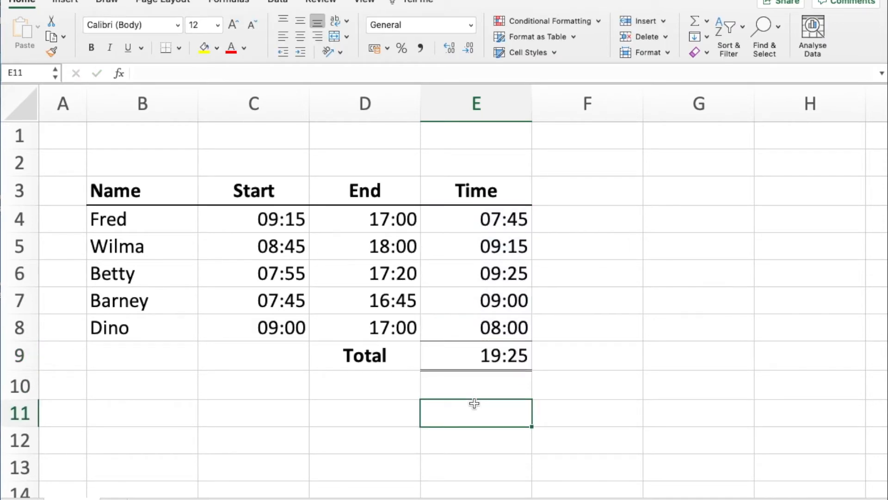
- Apply the custom number format [h]:mm:ss to the total in E9
{"action": "left_click", "coordinate": [479, 356]}
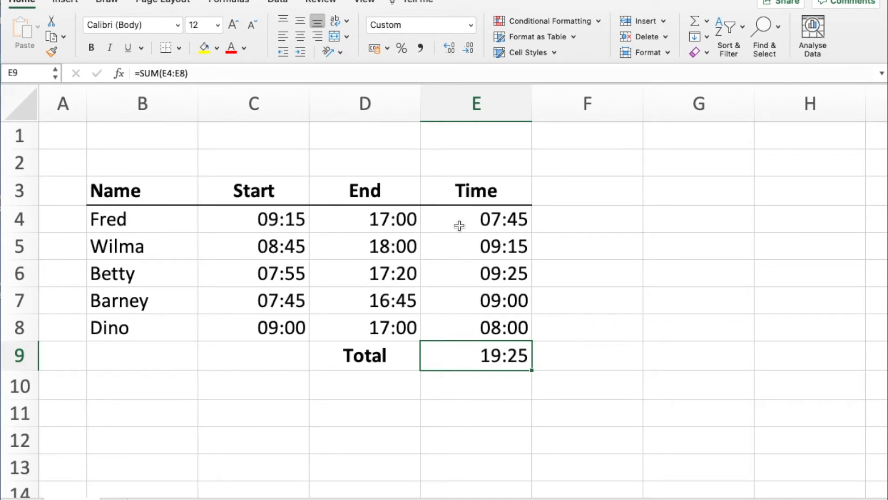
{"action": "left_click", "coordinate": [471, 26]}
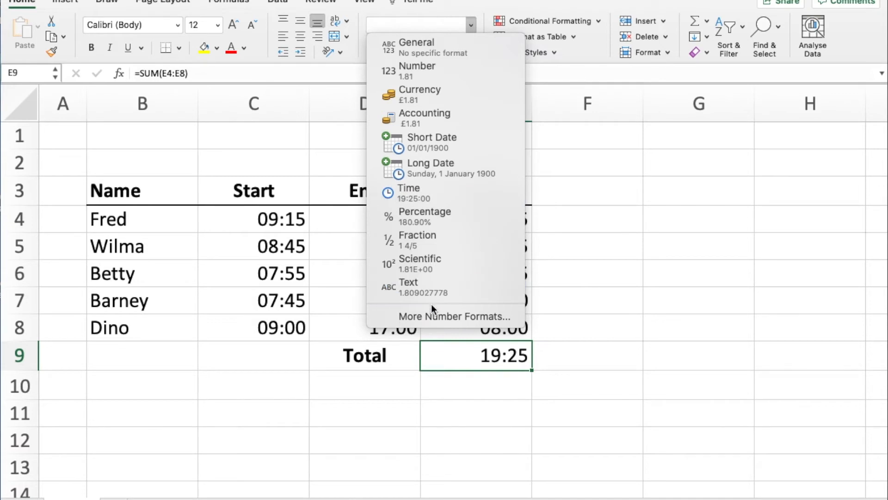
{"action": "left_click", "coordinate": [433, 315]}
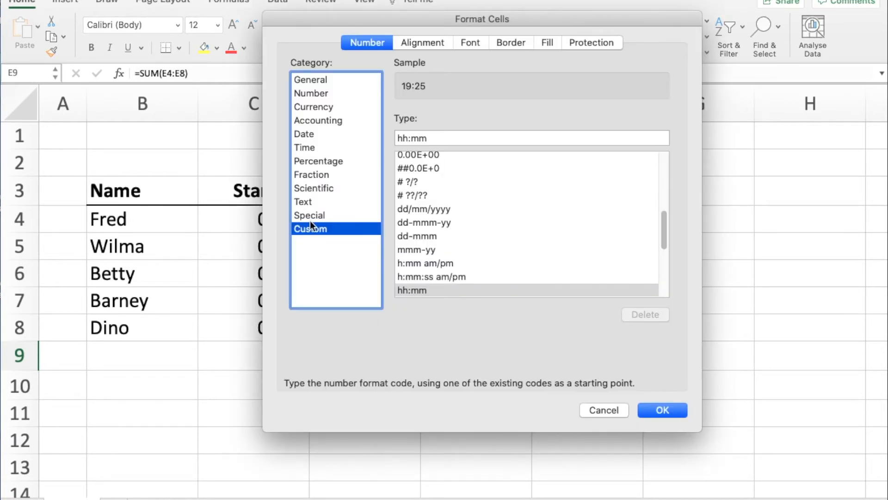
{"action": "scroll", "coordinate": [449, 199], "scroll_direction": "down", "scroll_amount": 1}
{"action": "scroll", "coordinate": [449, 199], "scroll_direction": "down", "scroll_amount": 5}
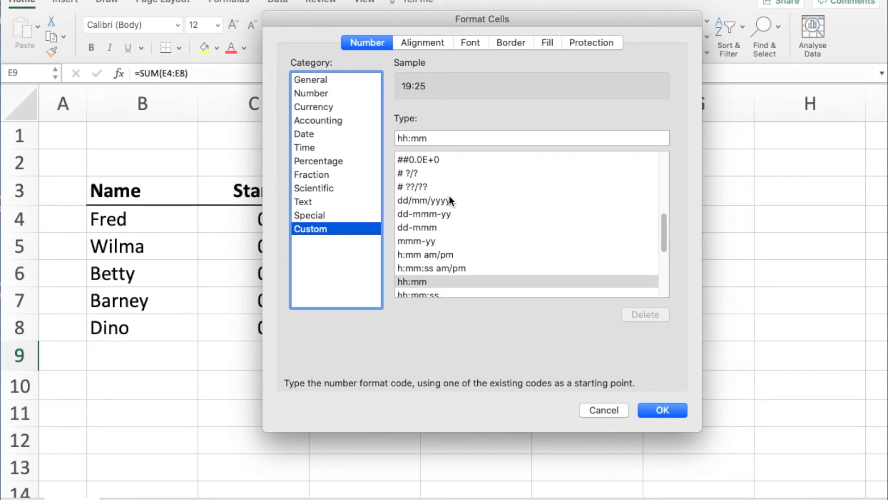
{"action": "scroll", "coordinate": [450, 197], "scroll_direction": "down", "scroll_amount": 6}
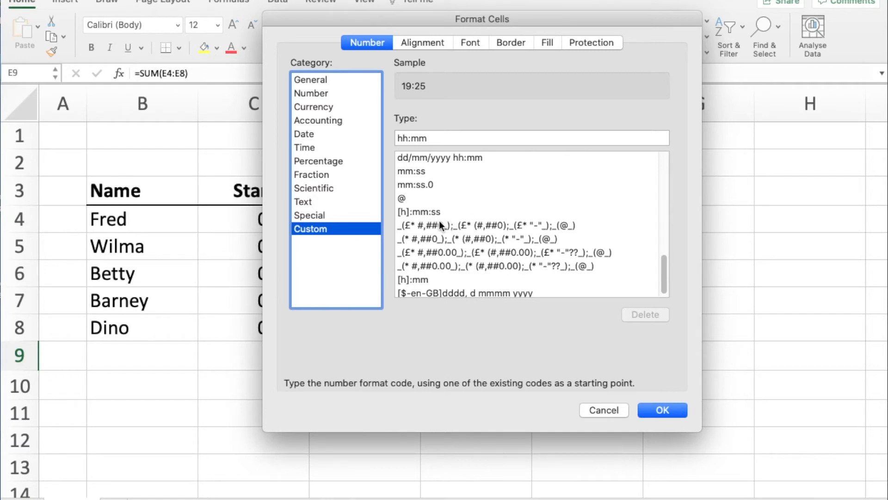
{"action": "left_click", "coordinate": [426, 212]}
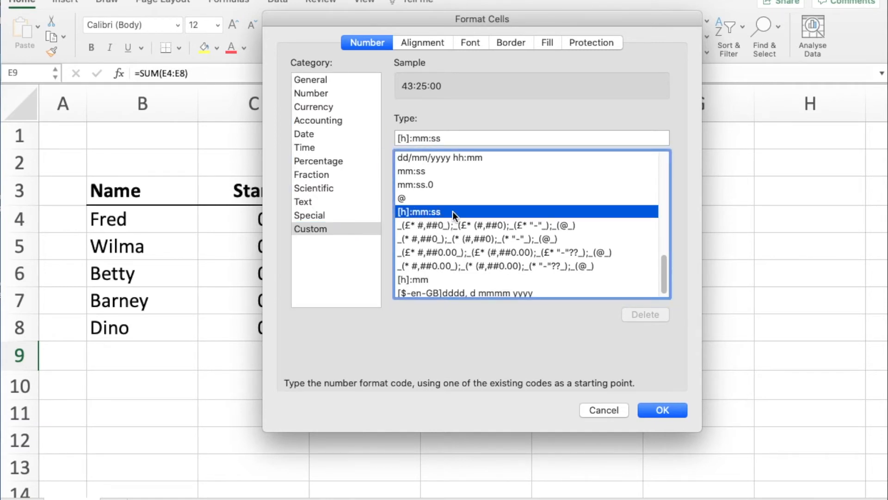
{"action": "left_click", "coordinate": [646, 407]}
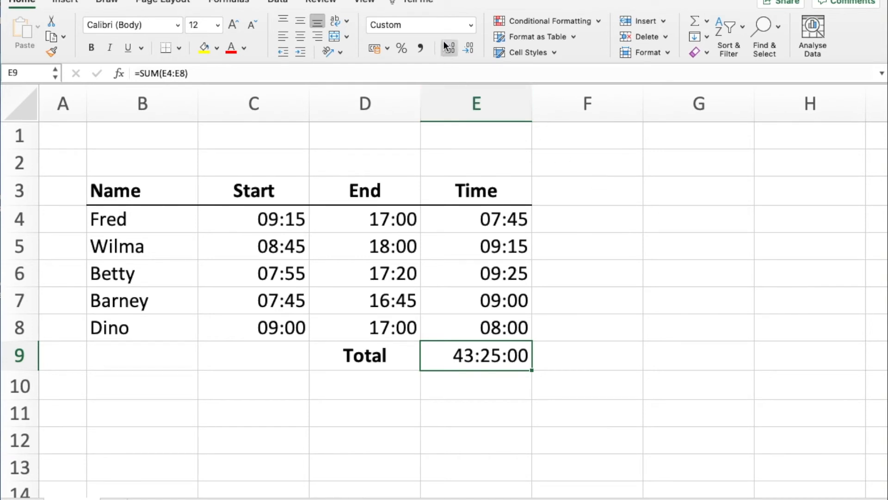
- Shorten the custom number format of the total in E9 to [h]:mm
{"action": "left_click", "coordinate": [470, 25]}
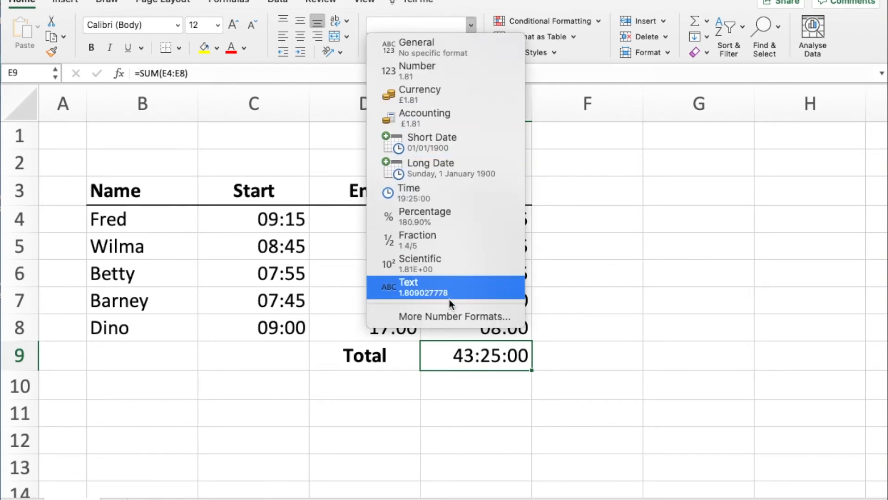
{"action": "left_click", "coordinate": [451, 316]}
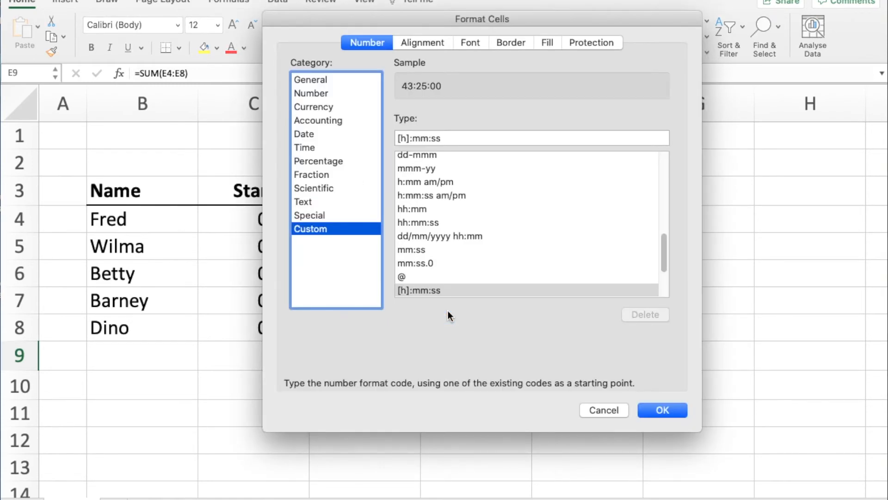
{"action": "left_click", "coordinate": [448, 139]}
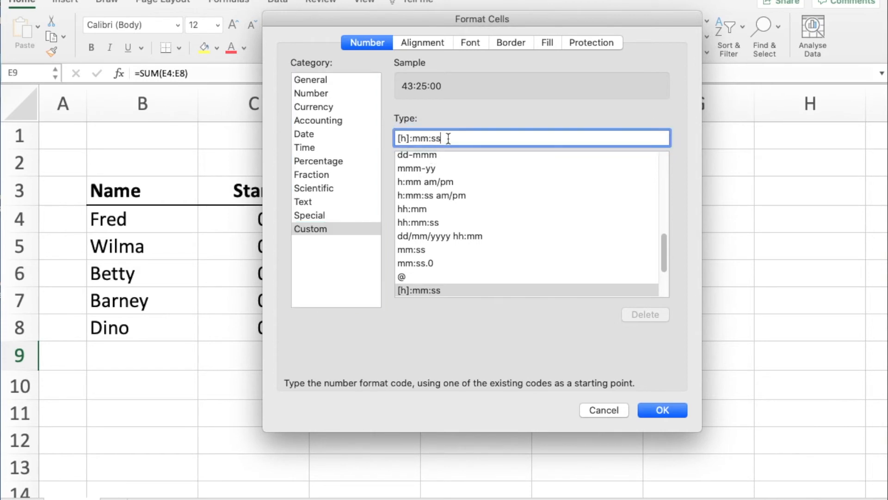
{"action": "key", "text": "BackSpace"}
{"action": "key", "text": "BackSpace"}
{"action": "key", "text": "BackSpace"}
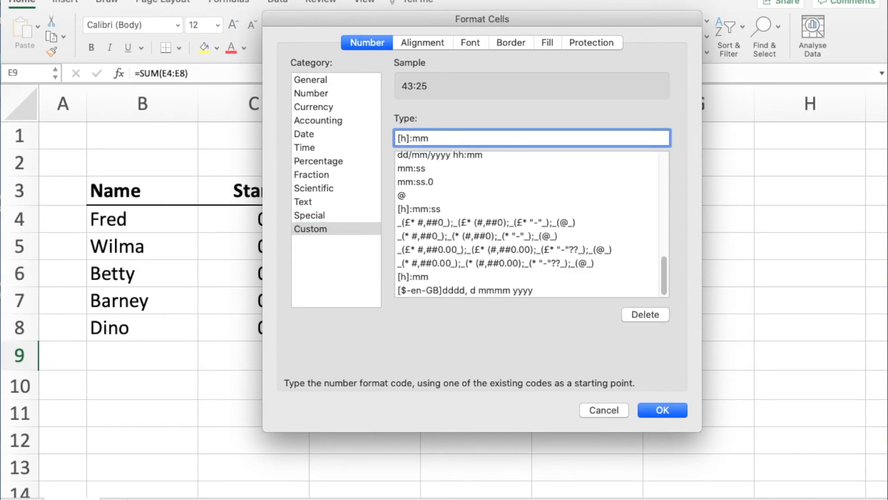
{"action": "left_click", "coordinate": [651, 411]}
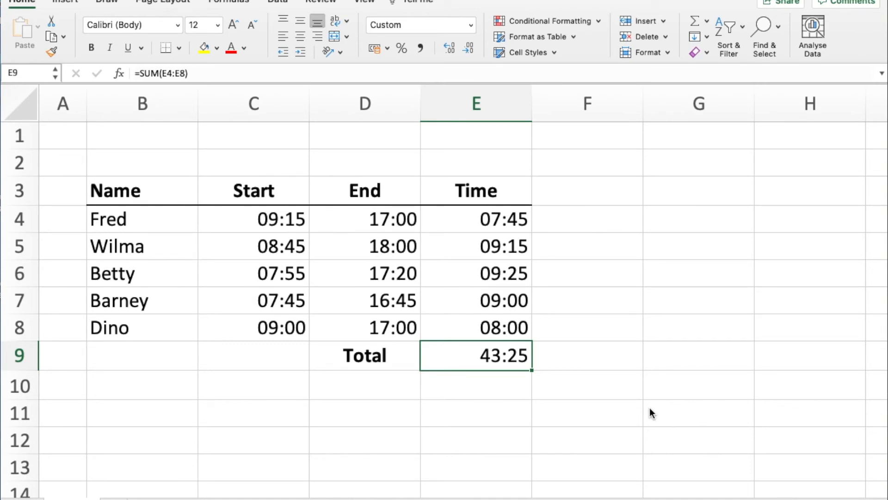
- Copy the total in E9 and paste it into G9
{"action": "left_click", "coordinate": [51, 37]}
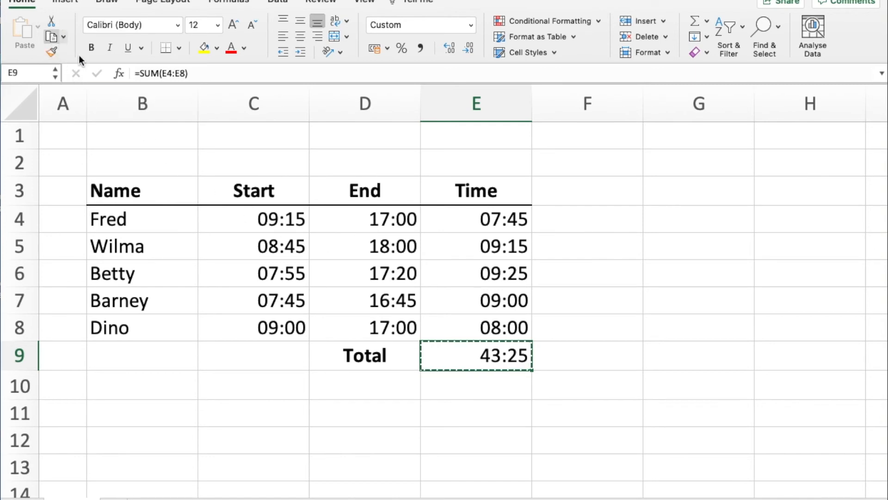
{"action": "left_click", "coordinate": [671, 360]}
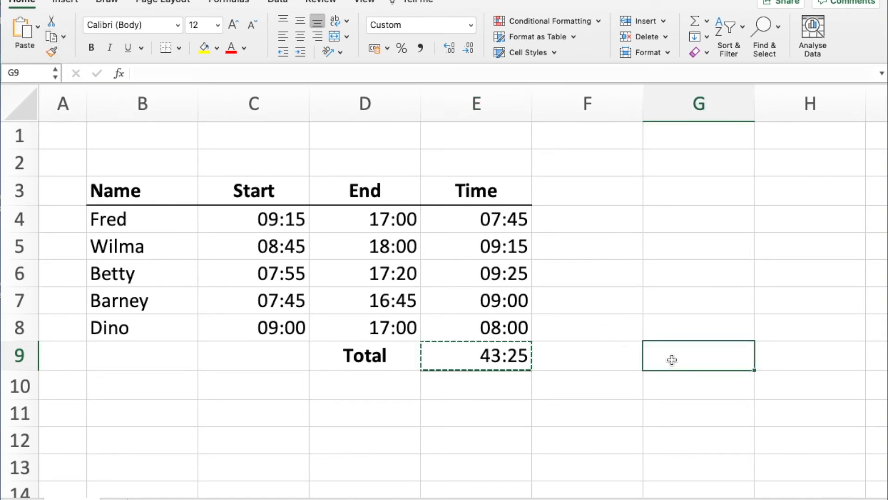
{"action": "left_click", "coordinate": [24, 33]}
- Copy only the formatting of the total in E9 onto cell G11 with the Format Painter
{"action": "left_click", "coordinate": [459, 353]}
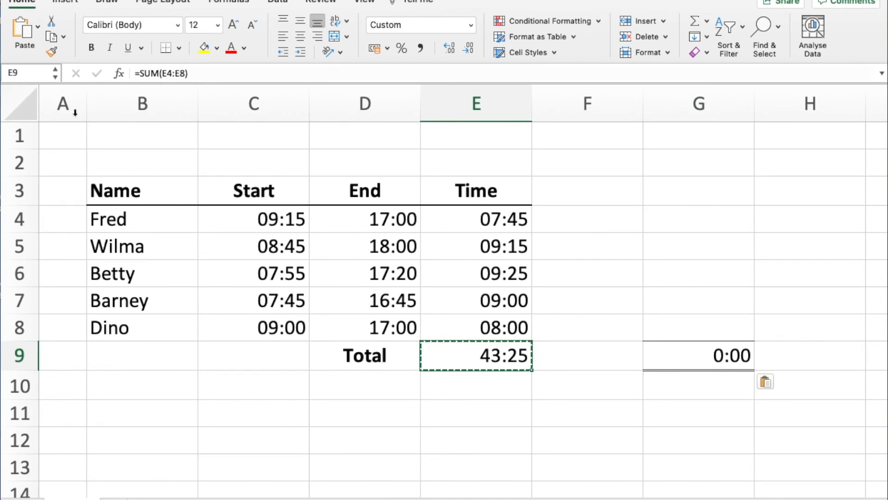
{"action": "left_click", "coordinate": [50, 51]}
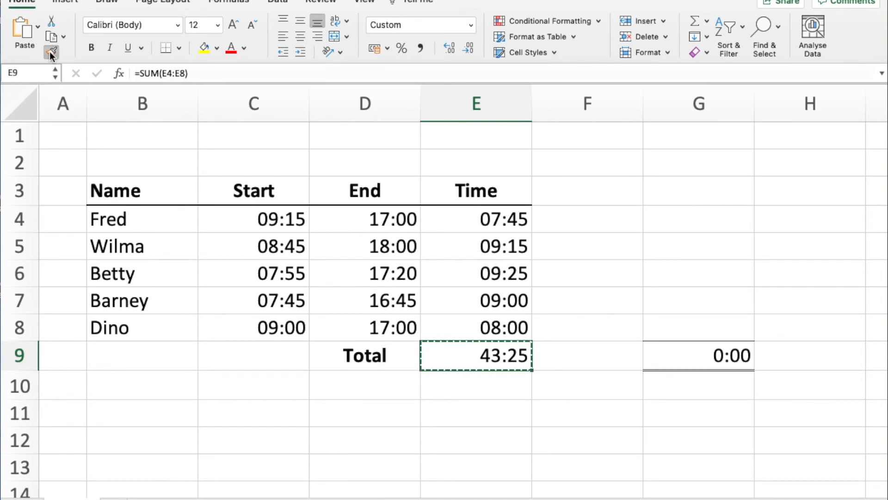
{"action": "left_click", "coordinate": [666, 408]}
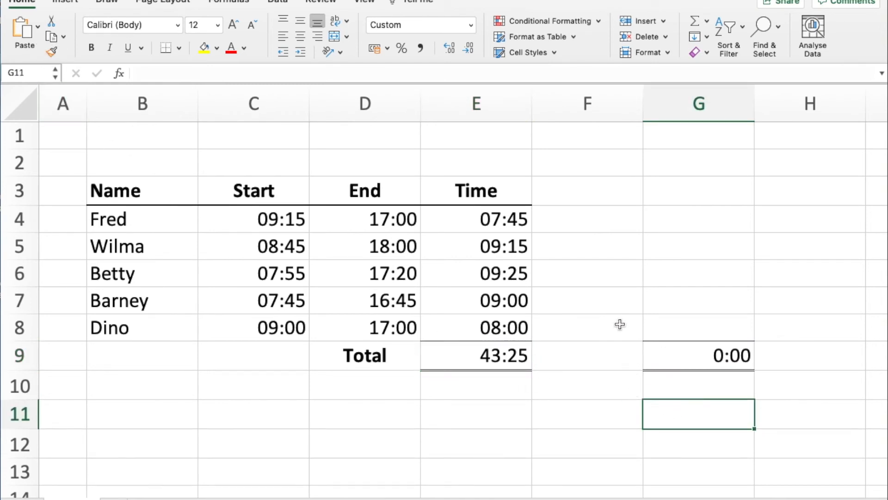
- Look up the custom number format codes available for the total in E9, leaving its format as it is
{"action": "left_click", "coordinate": [486, 357]}
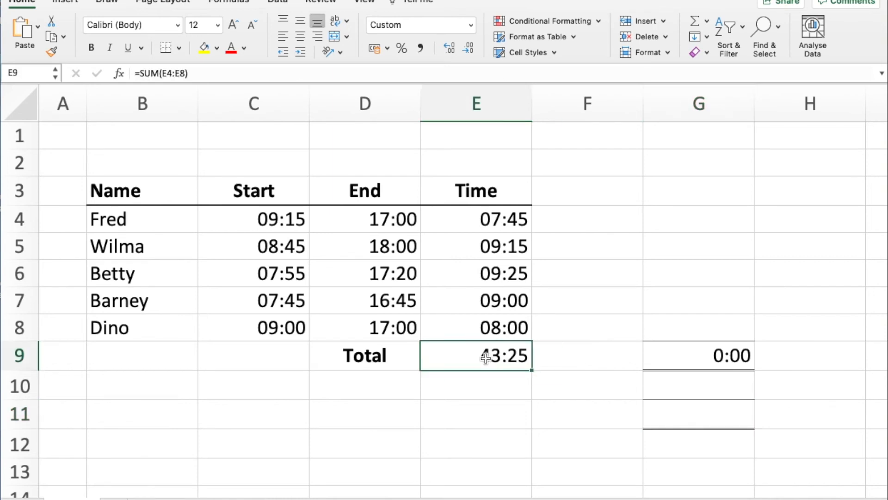
{"action": "left_click", "coordinate": [472, 25]}
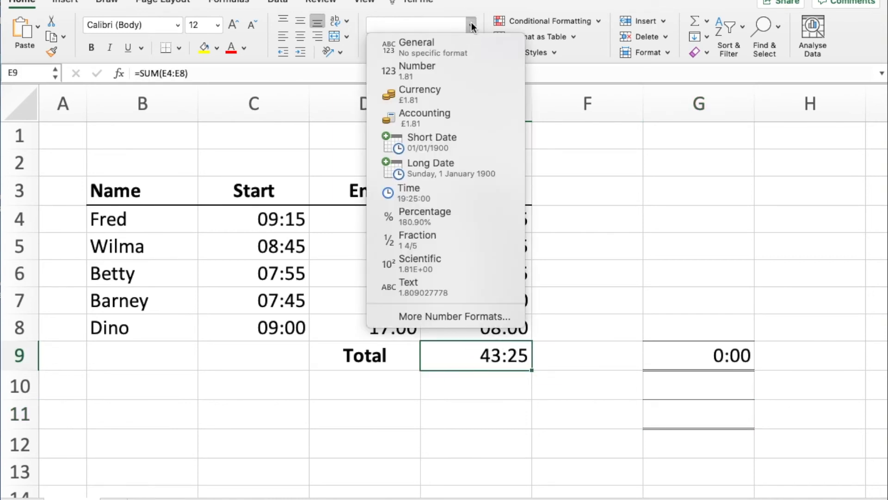
{"action": "left_click", "coordinate": [442, 316]}
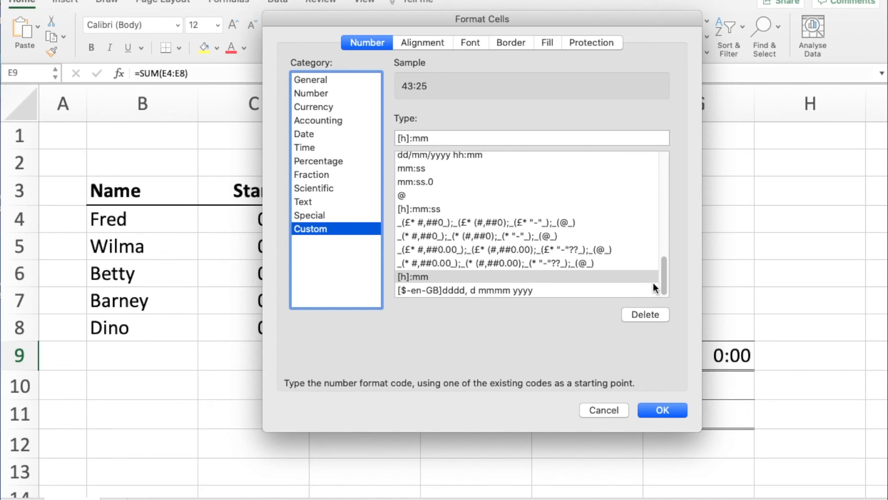
{"action": "left_click_drag", "start_coordinate": [663, 282], "coordinate": [664, 283]}
{"action": "left_click", "coordinate": [612, 409]}
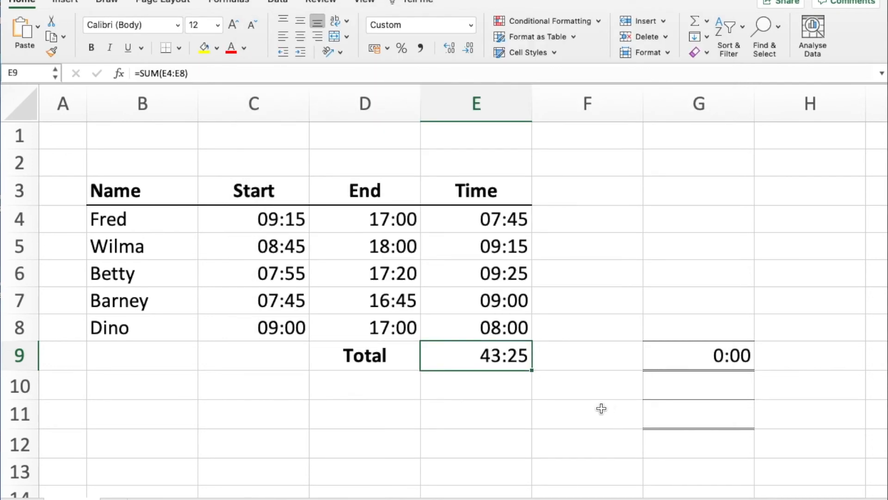